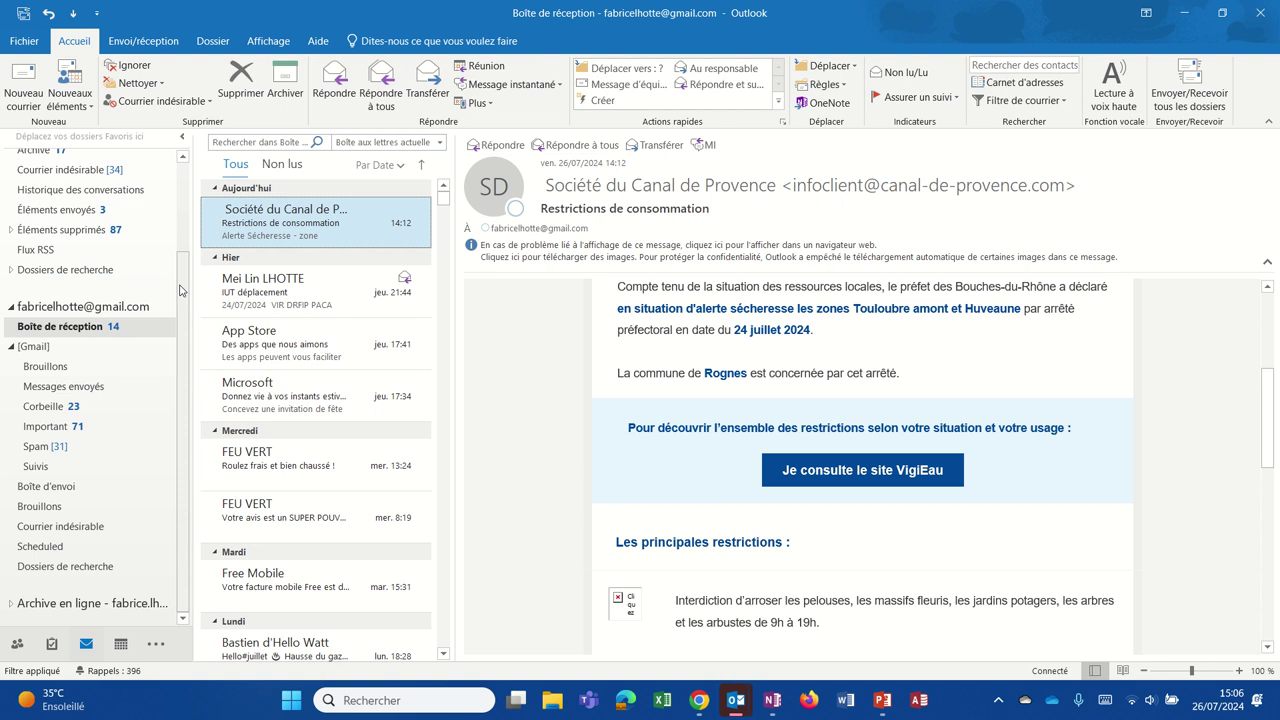
# - Open the university account's inbox and look through its recent messages
pyautogui.scroll(3, 90, 250)
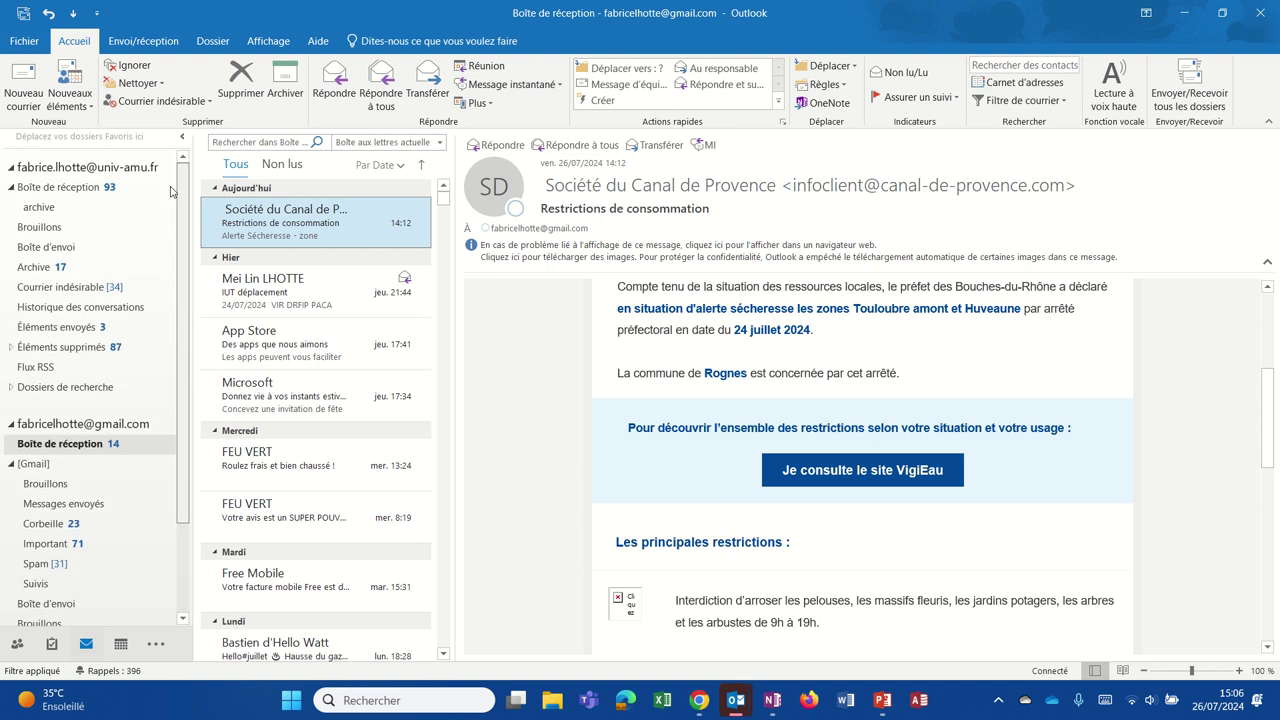
pyautogui.click(57, 190)
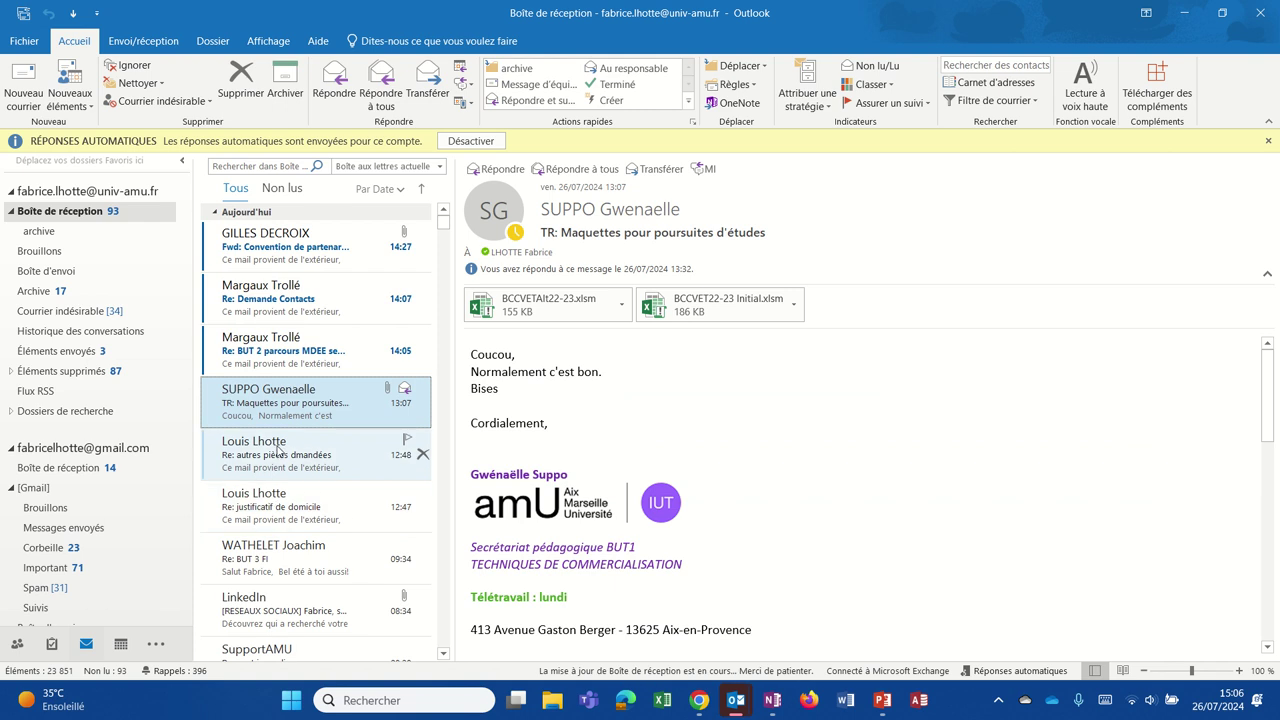
pyautogui.scroll(-5, 318, 630)
pyautogui.scroll(3, 318, 630)
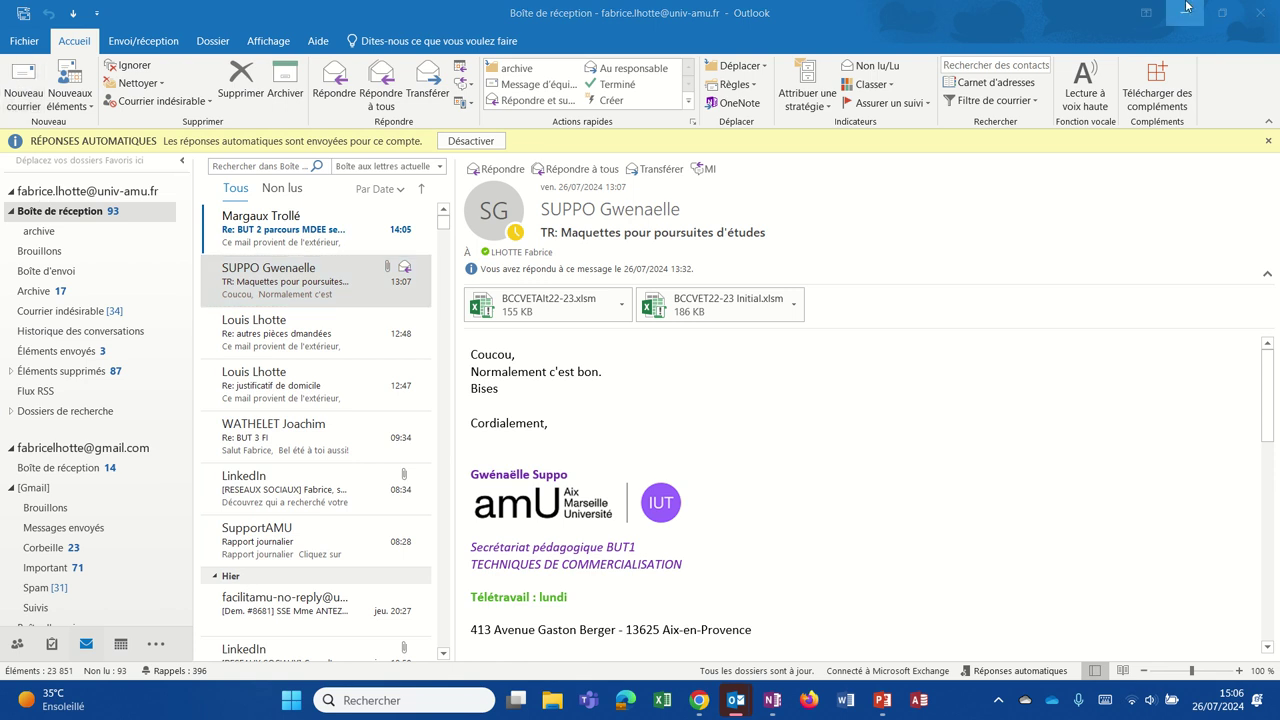
# - Start a new message from the university account, review its automatic signature down to the contact details, and close the message
pyautogui.moveTo(738, 30)
pyautogui.hotkey('ctrl', 'n')
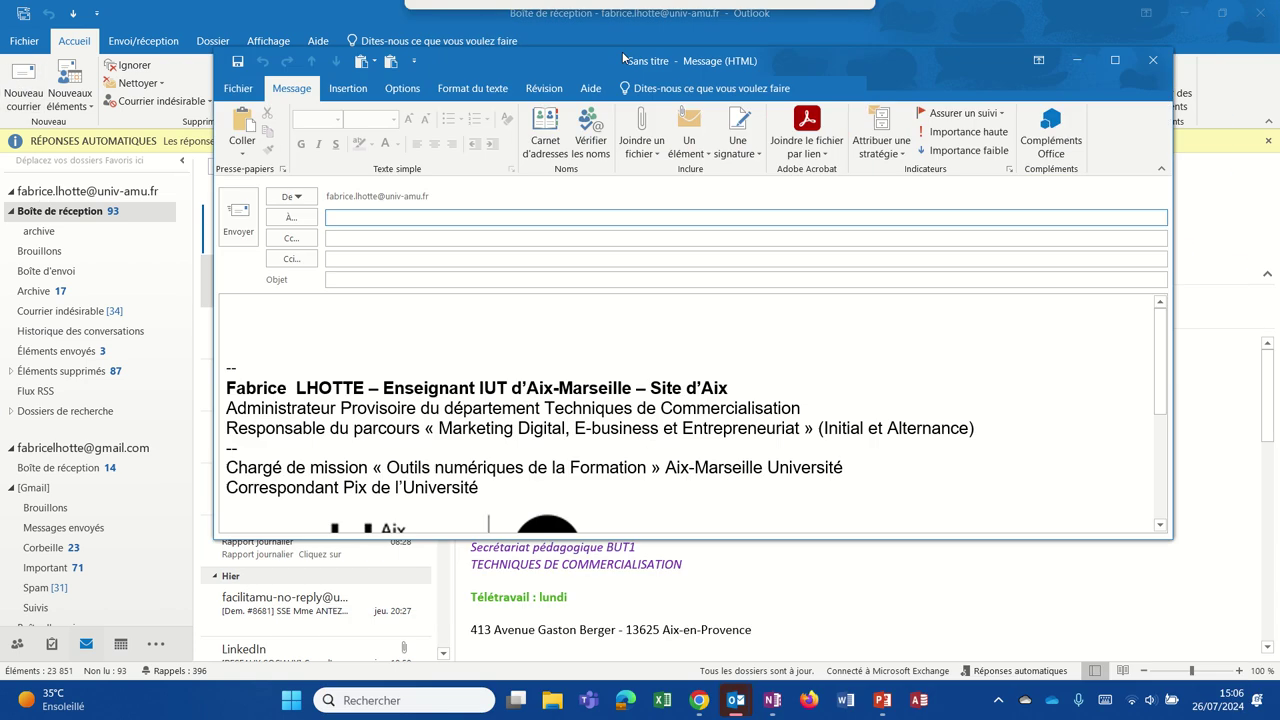
pyautogui.scroll(-3, 440, 422)
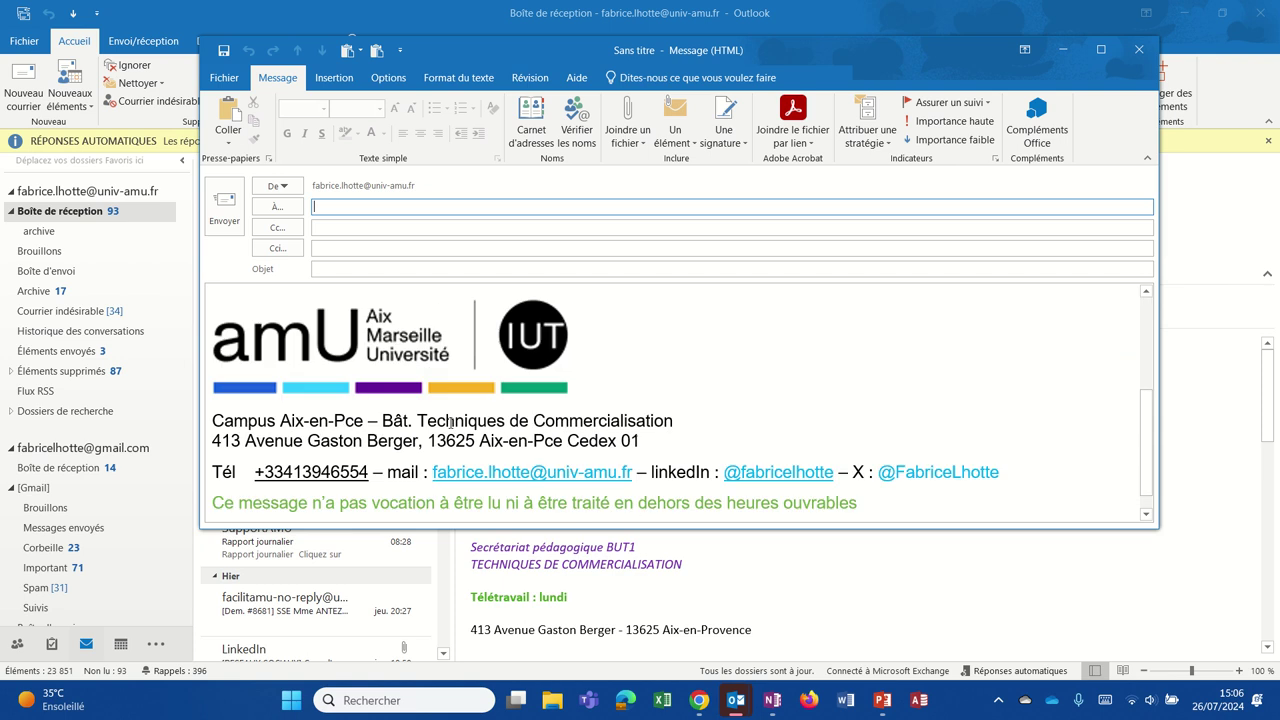
pyautogui.scroll(3, 450, 422)
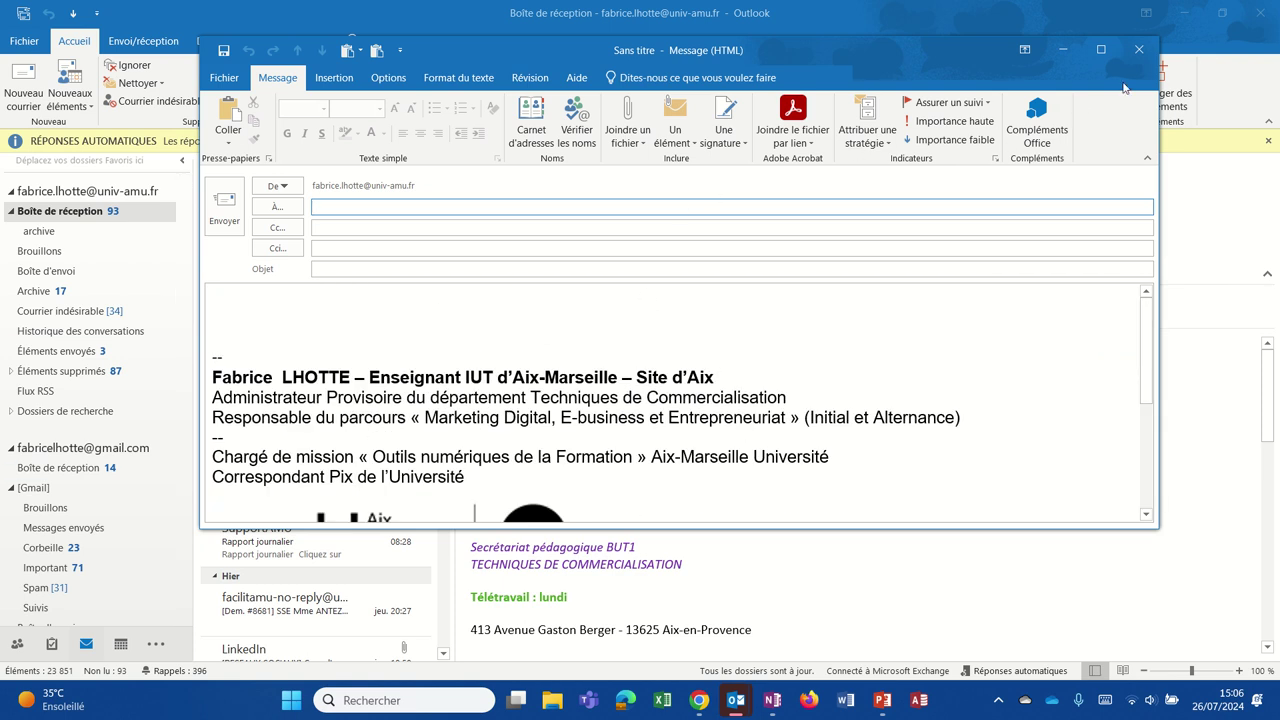
pyautogui.click(1138, 49)
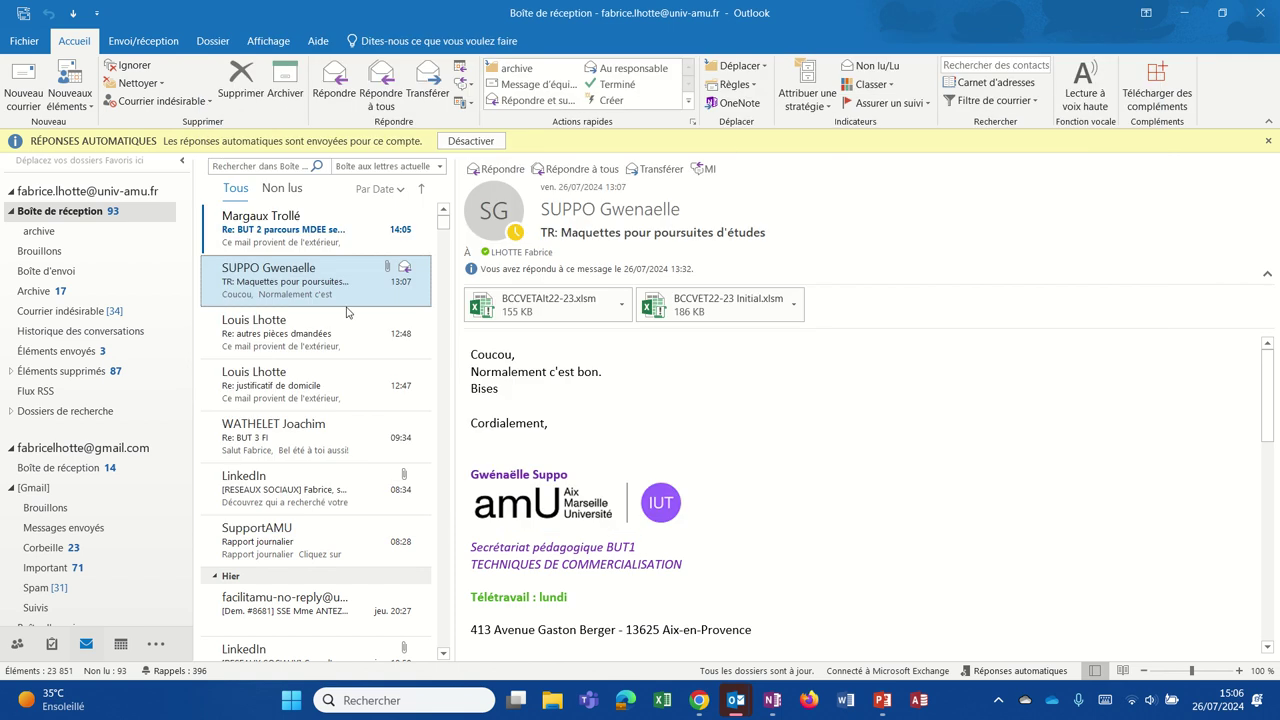
# - Start a new message from the Gmail account and open the signature settings
pyautogui.click(110, 466)
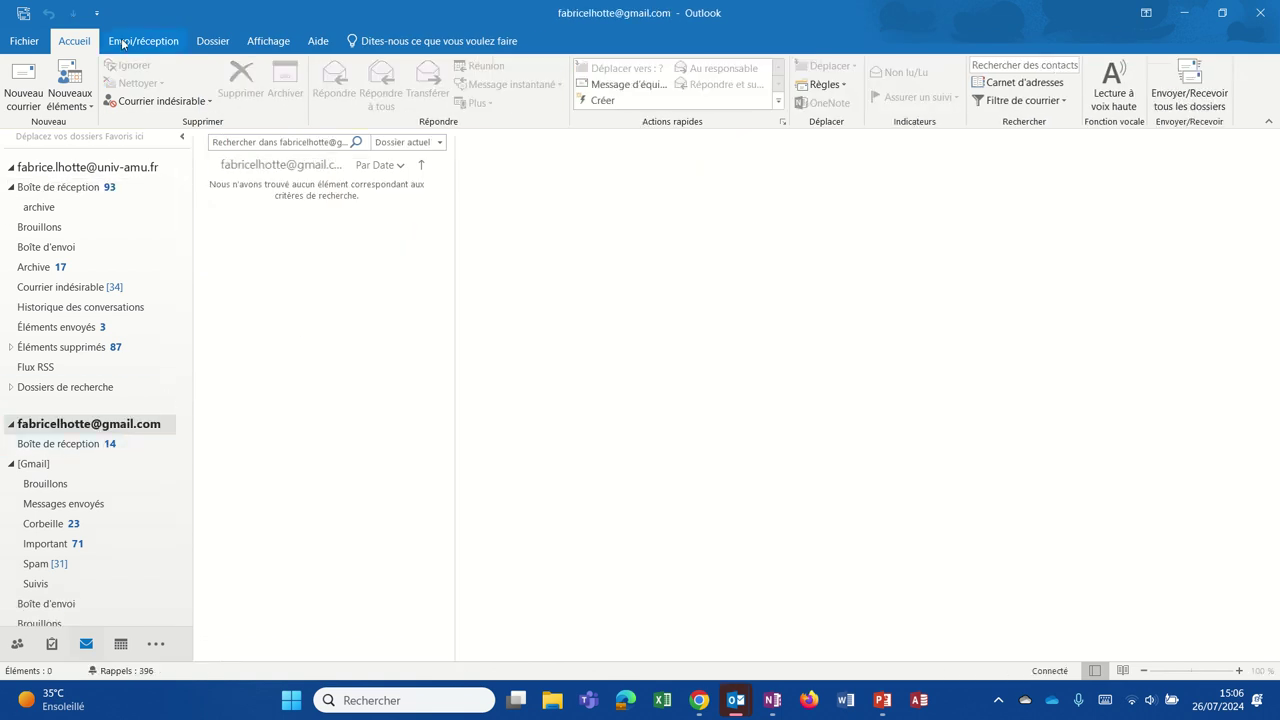
pyautogui.click(25, 77)
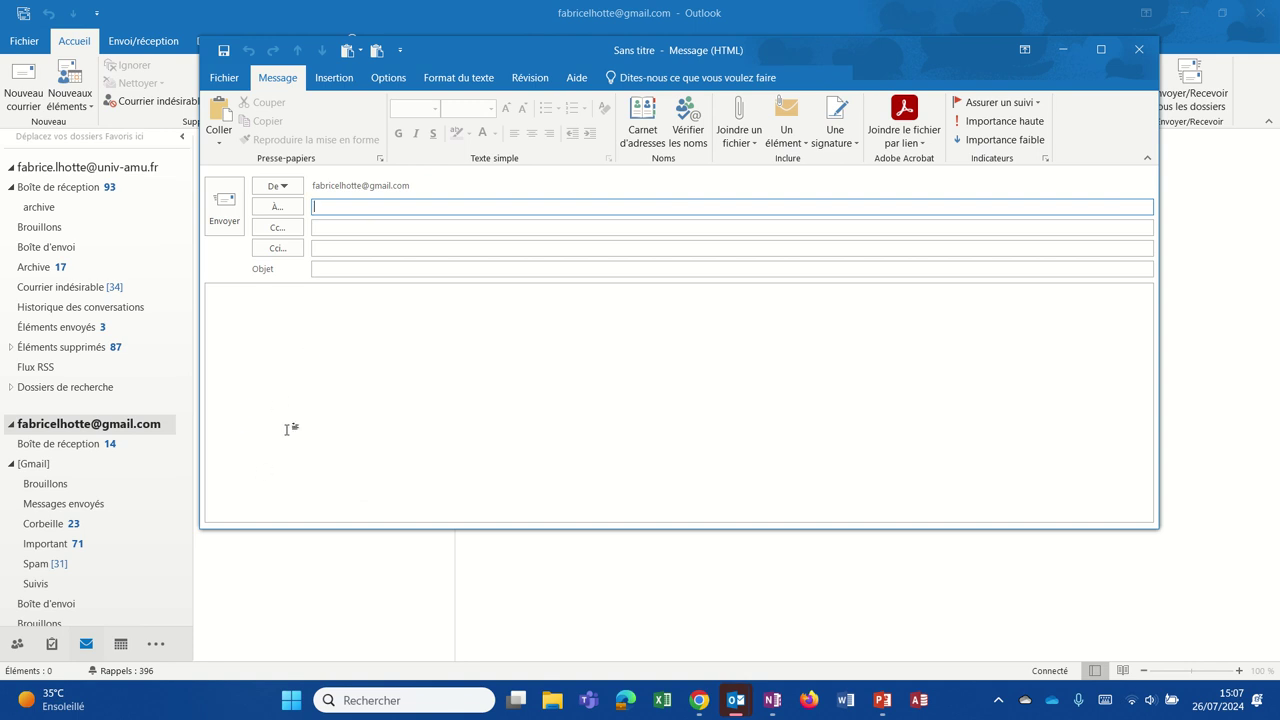
pyautogui.click(838, 146)
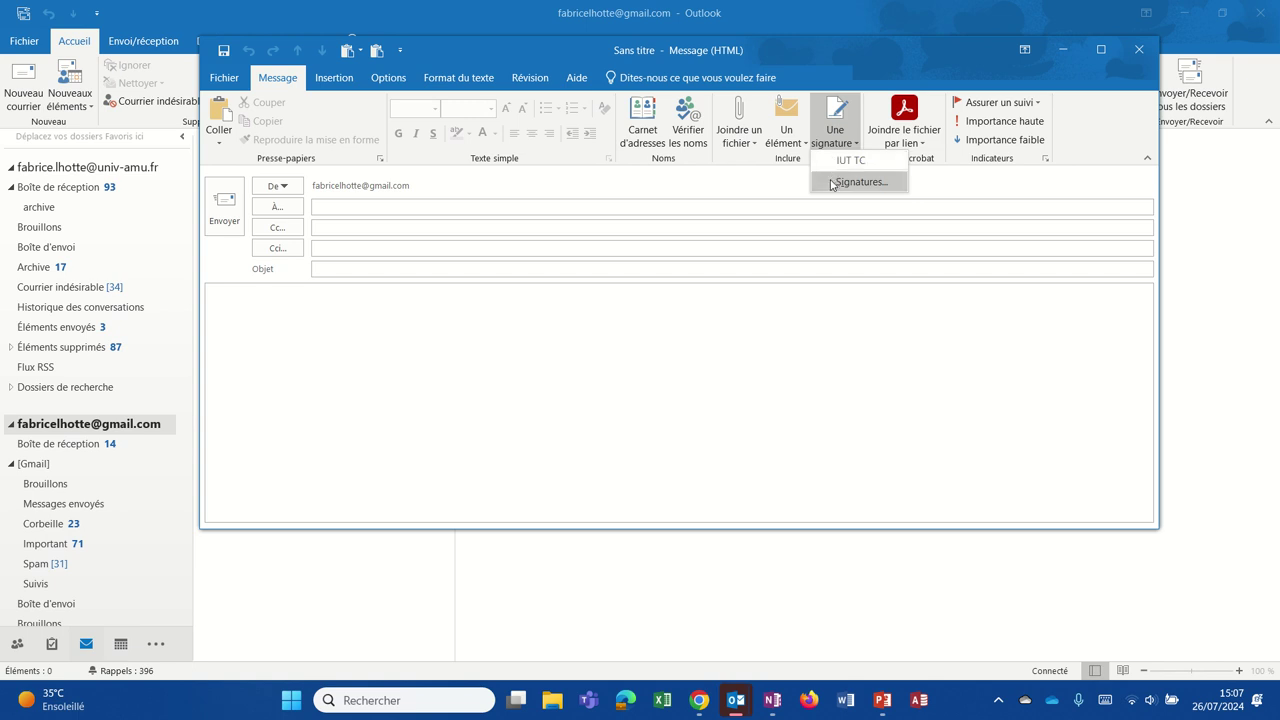
pyautogui.click(831, 182)
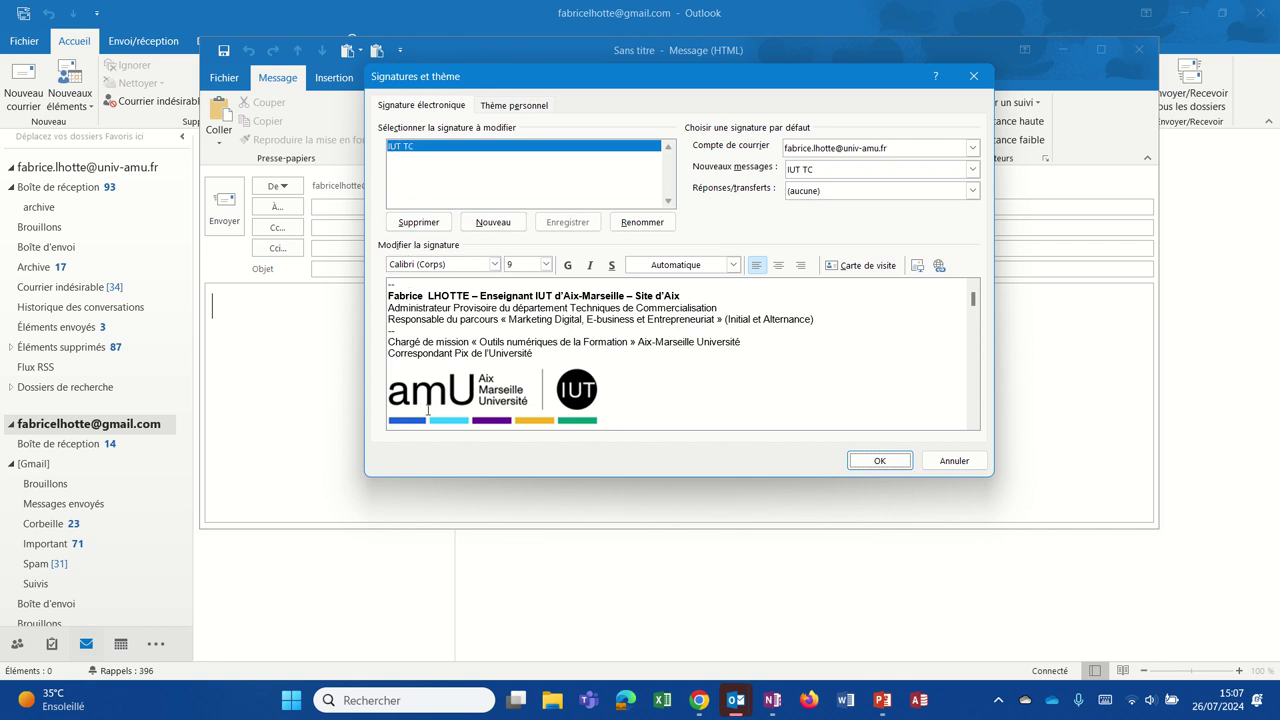
# - Create a new signature named Perso
pyautogui.click(508, 222)
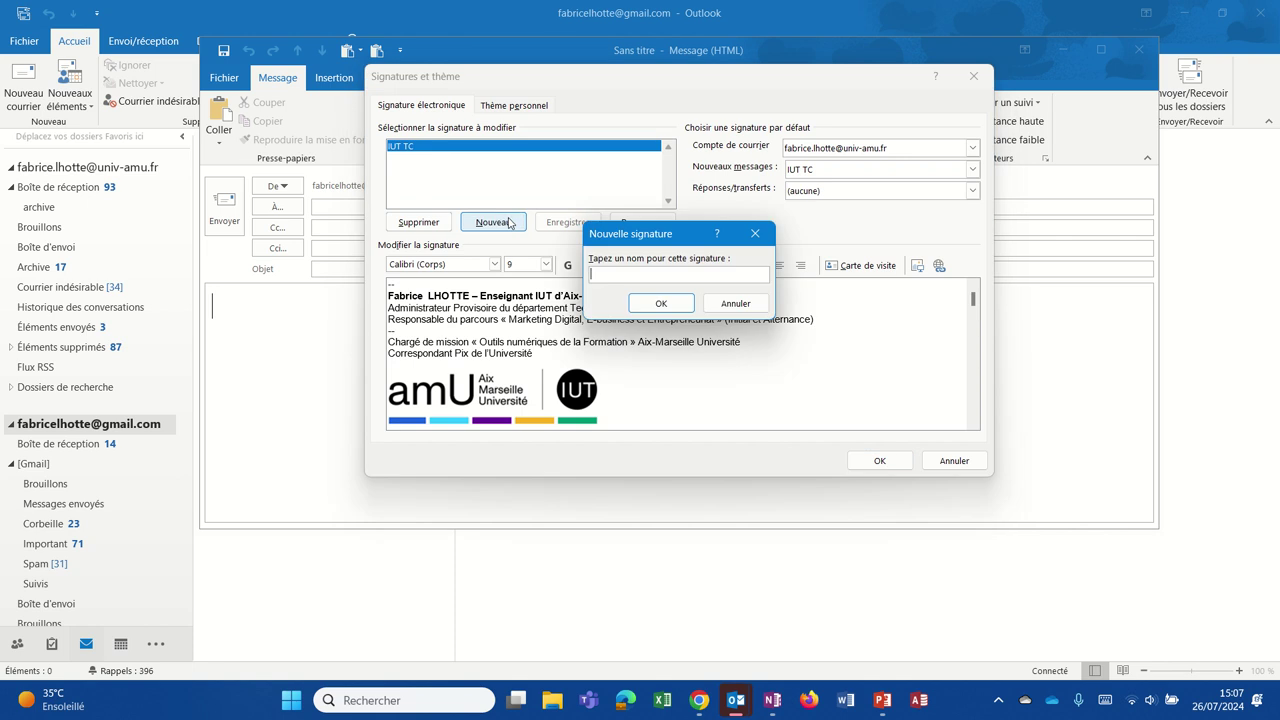
pyautogui.write('Perso')
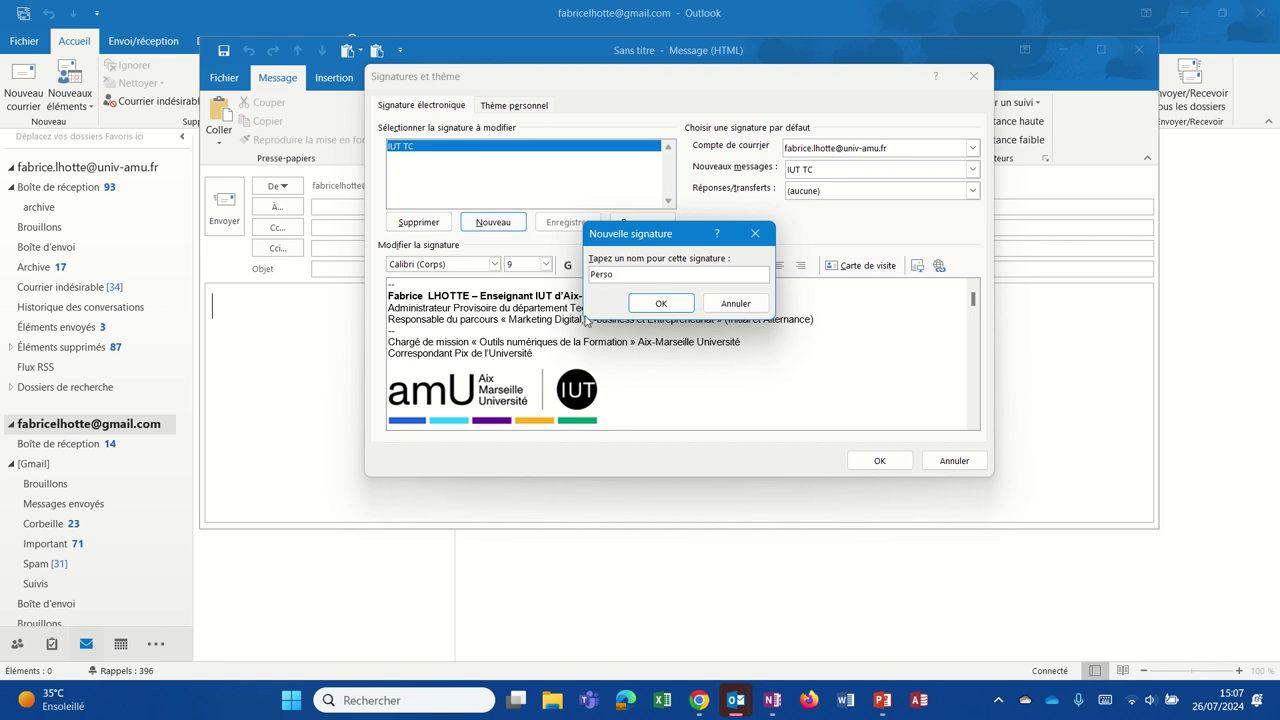
pyautogui.click(655, 303)
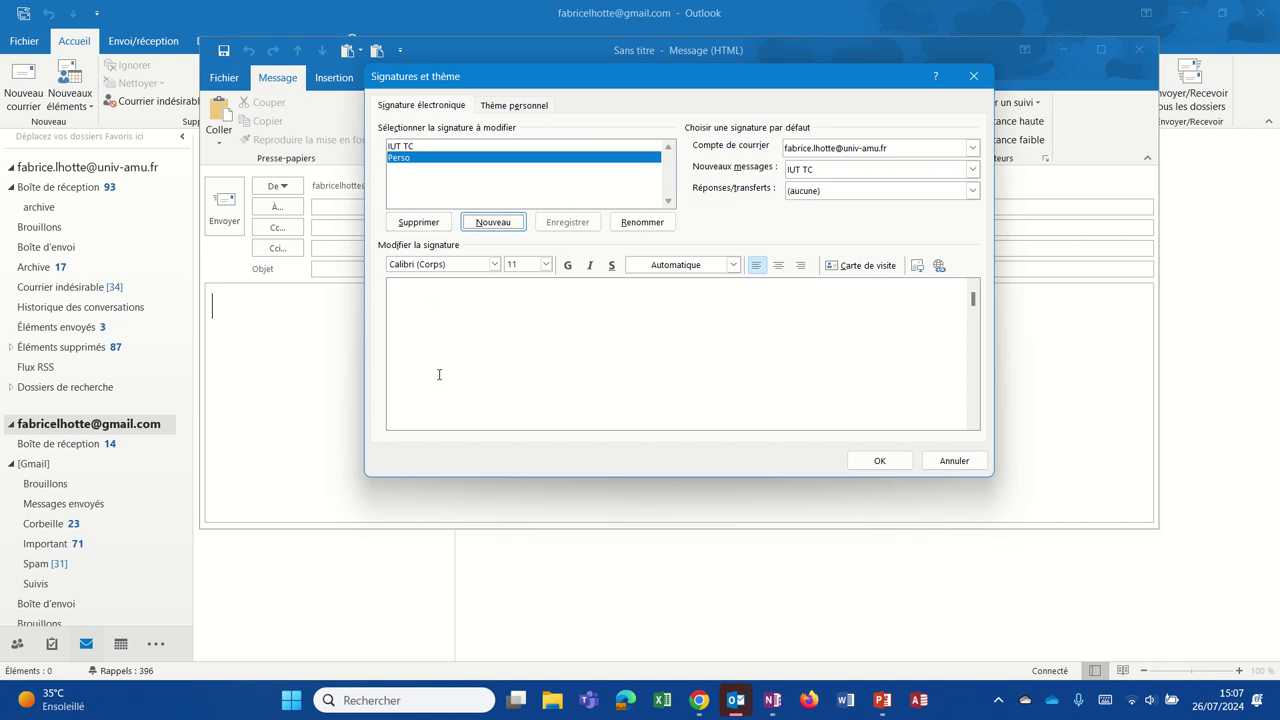
# - Write the Perso signature: "Bien cordialement,", a blank line, the sender's full name, and "Retrouvez-moi sur ma chaîne Youtube"
pyautogui.click(482, 304)
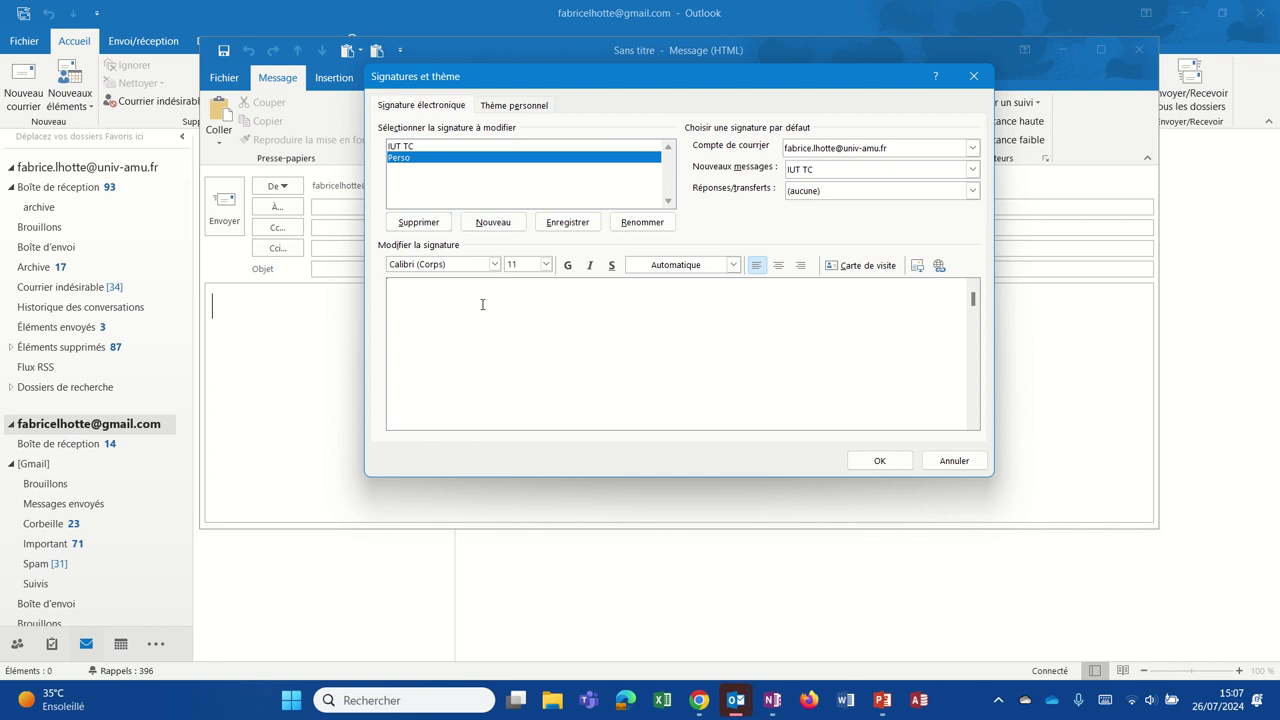
pyautogui.write('Bien cor')
pyautogui.write('dialement')
pyautogui.write('Fabrice')
pyautogui.write(' Lhotte')
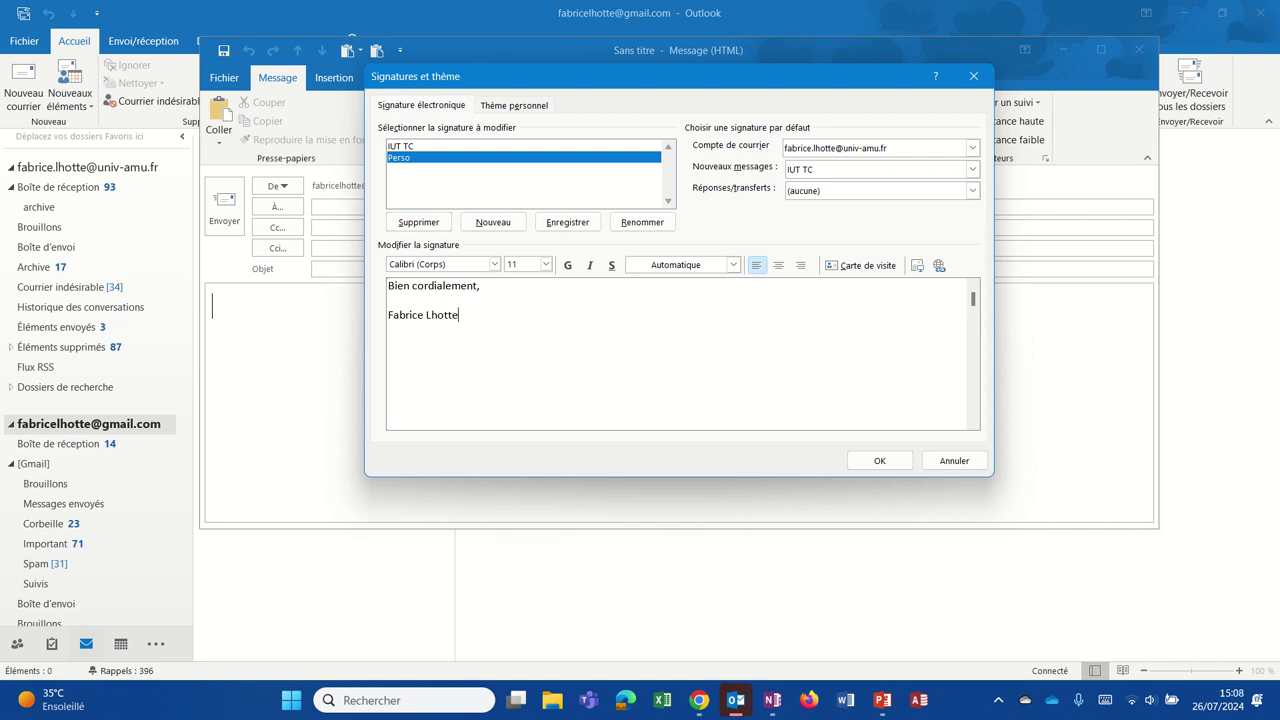
pyautogui.write('Retrouvez-moi sur ma chaîne Y')
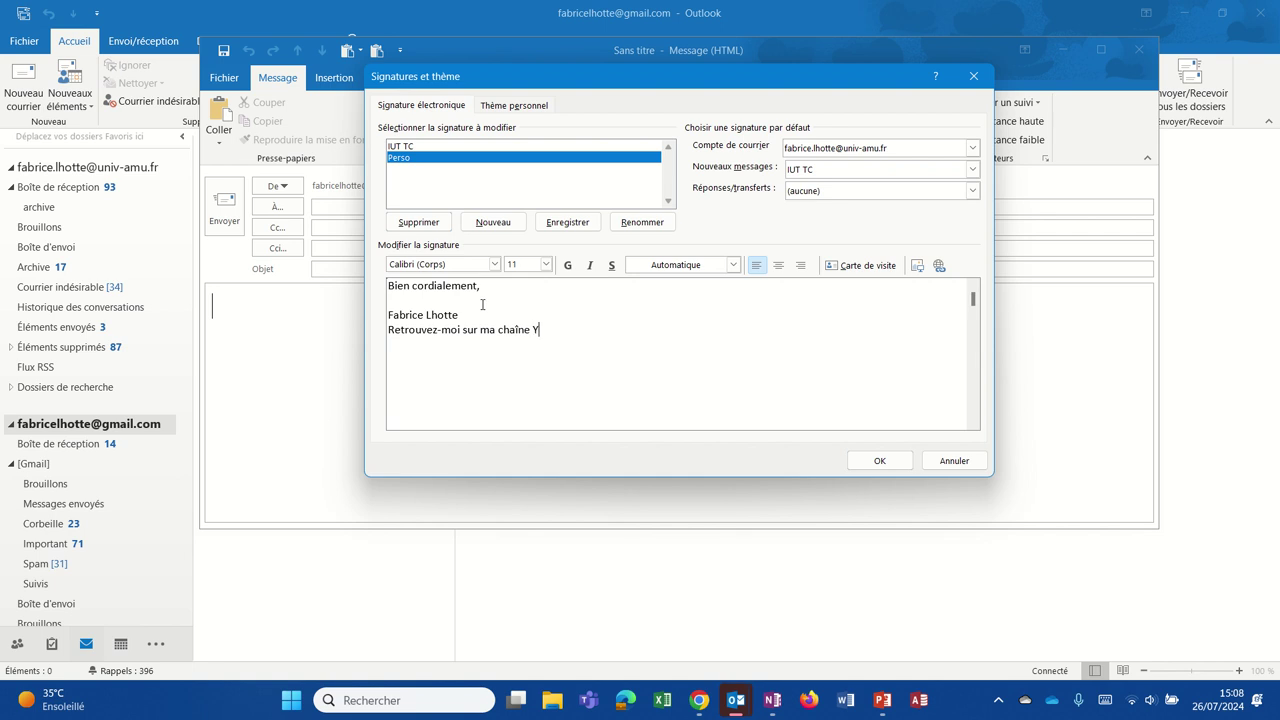
pyautogui.write('outube :')
pyautogui.press('BackSpace')
# - Make the sender's name bold and the "Bien cordialement," line italic in the signature
pyautogui.moveTo(391, 318); pyautogui.dragTo(462, 317)
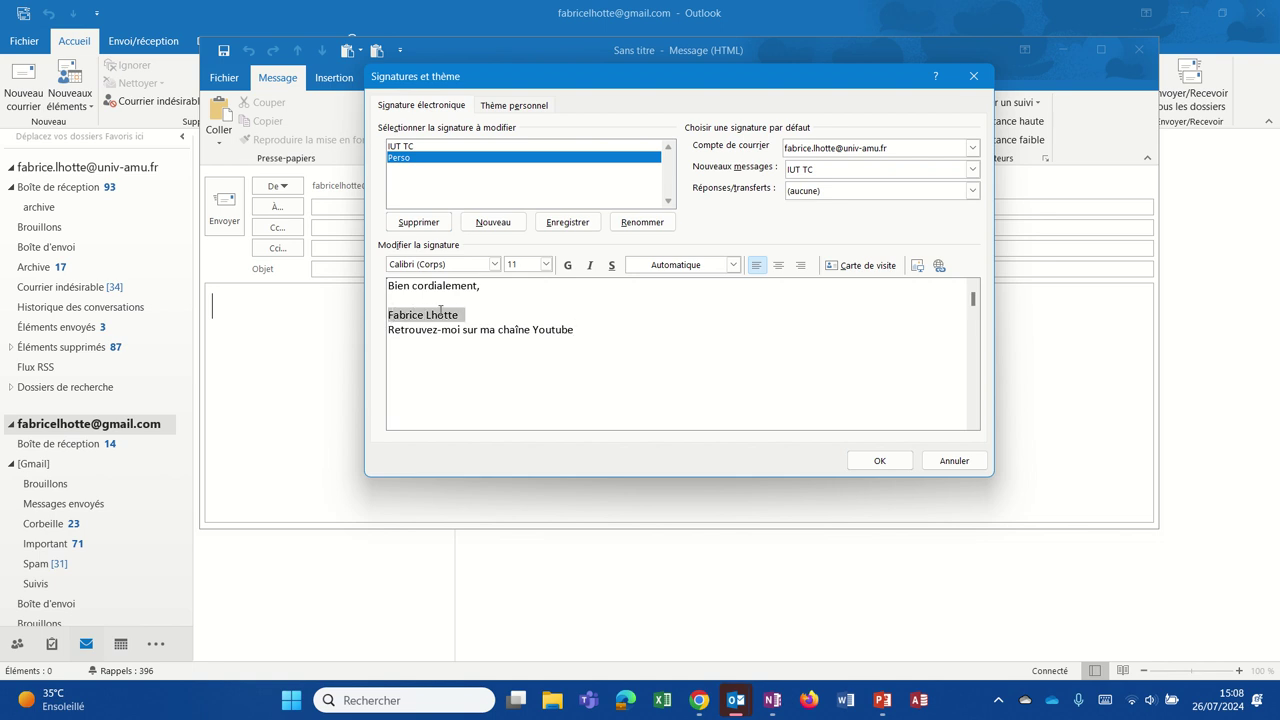
pyautogui.click(567, 265)
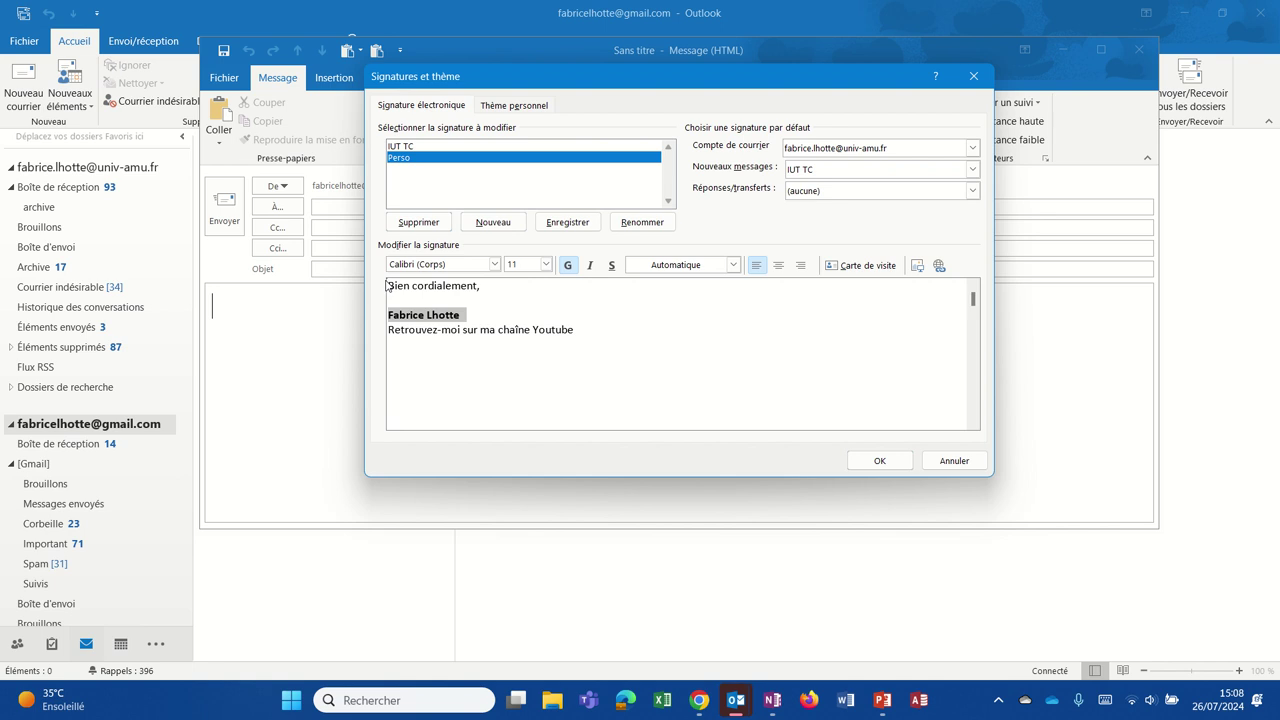
pyautogui.moveTo(389, 285); pyautogui.dragTo(486, 286)
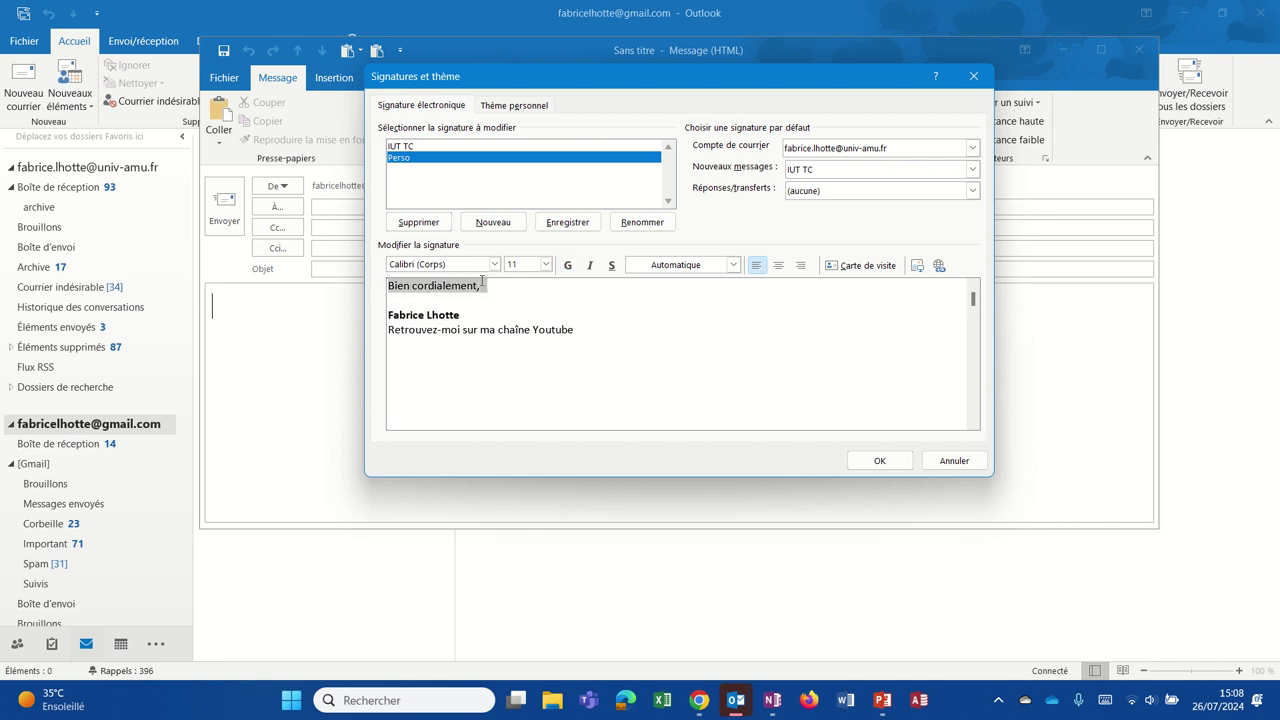
pyautogui.click(589, 266)
# - Turn "chaîne Youtube" in the signature into a hyperlink to the sender's YouTube channel address
pyautogui.moveTo(499, 333); pyautogui.dragTo(554, 334)
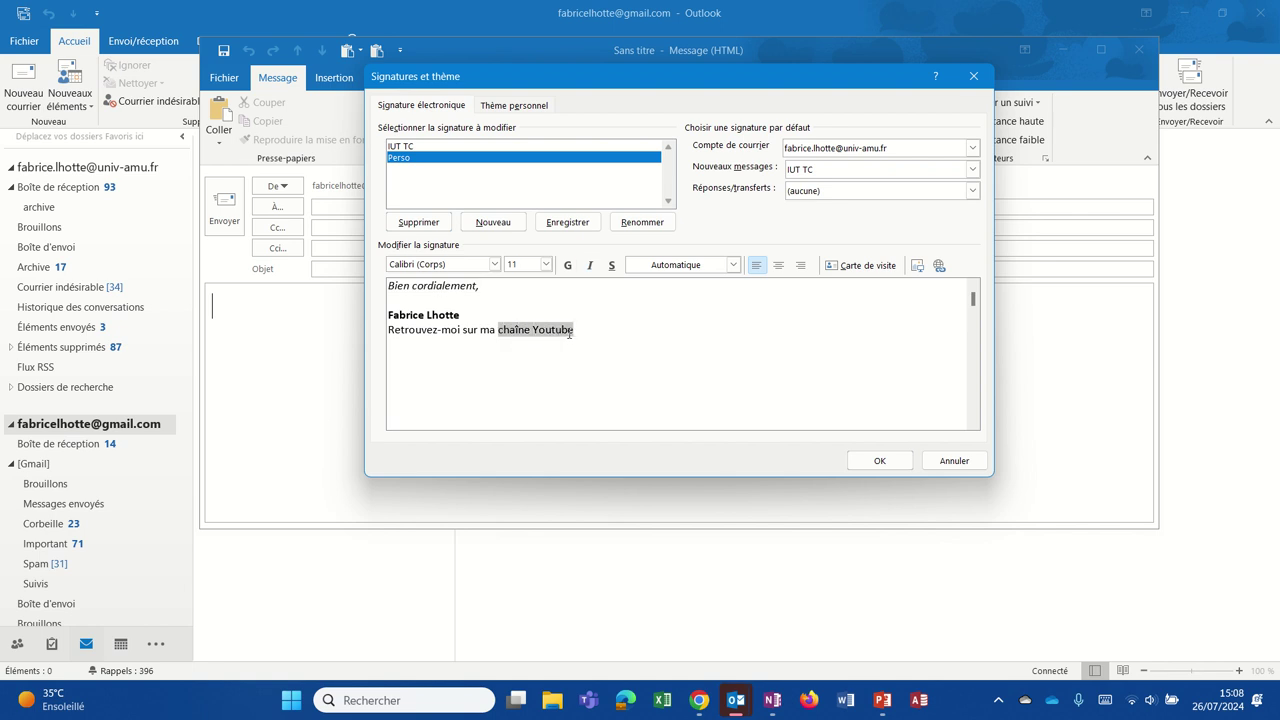
pyautogui.click(940, 266)
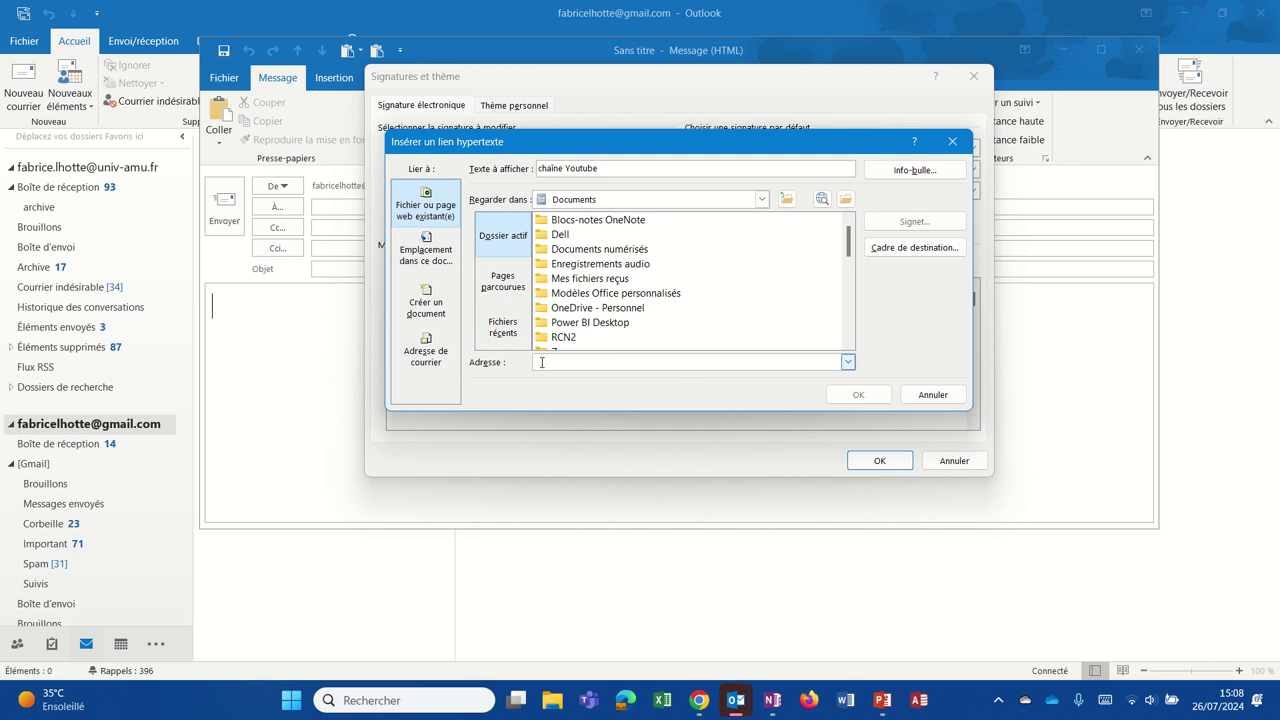
pyautogui.write('https://www.youtube.com/@FabriceLhotte')
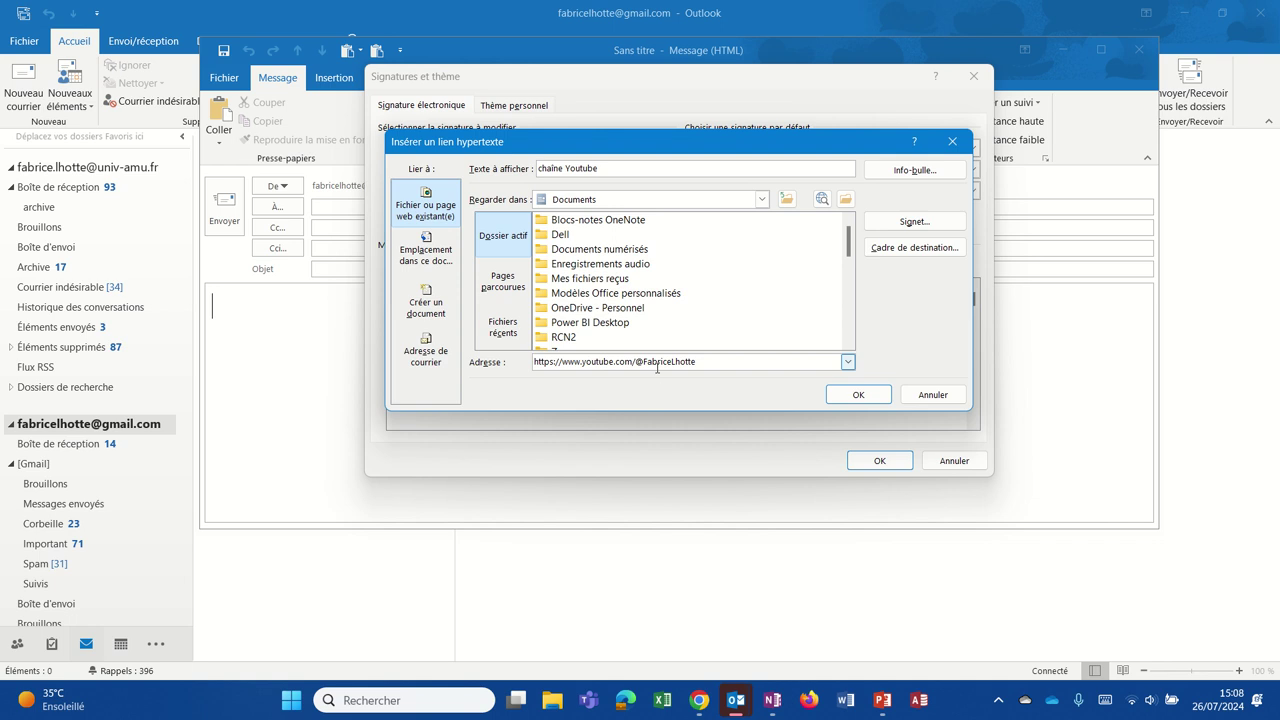
pyautogui.click(857, 396)
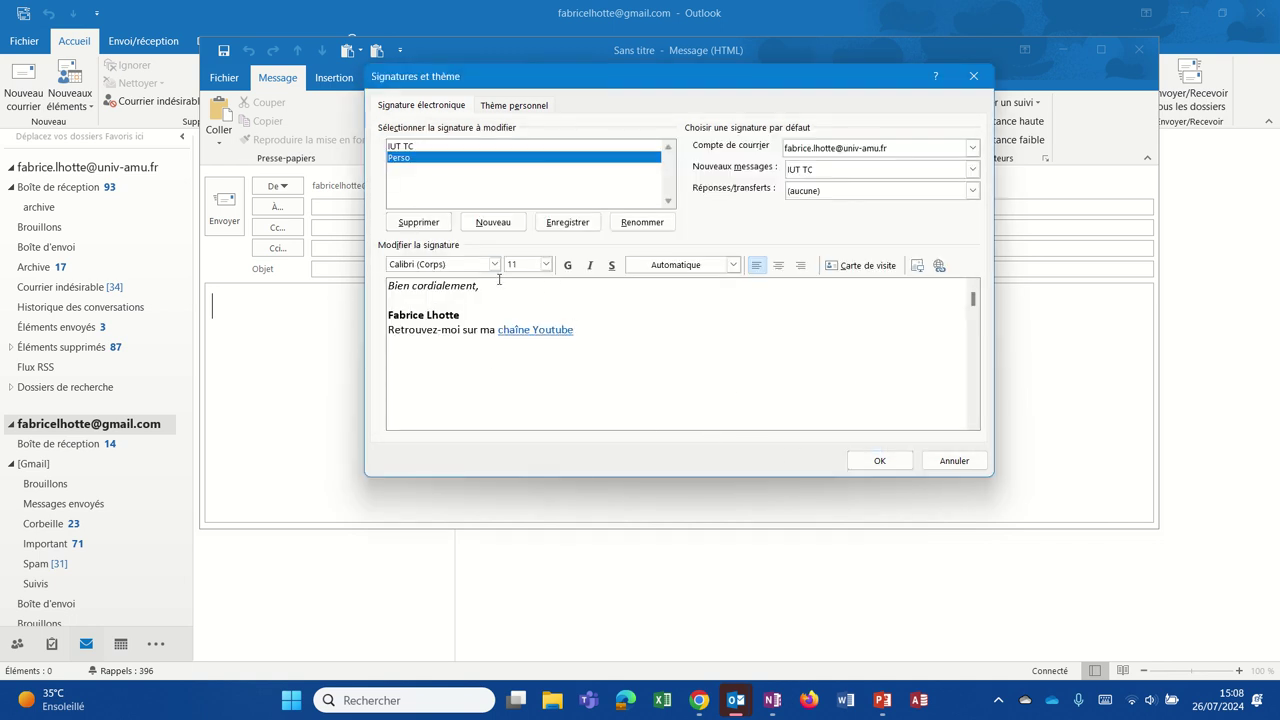
# - Set Perso as the default signature for new messages of the Gmail account and save the signature settings
pyautogui.click(968, 150)
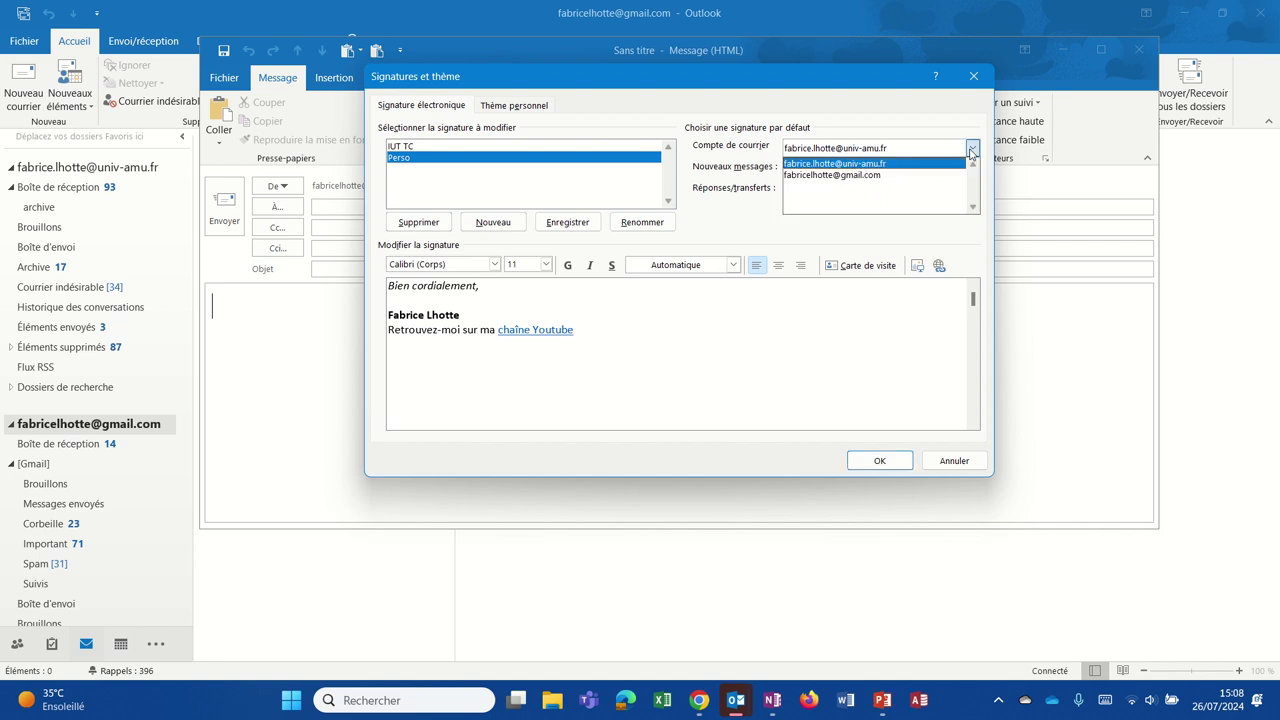
pyautogui.click(897, 174)
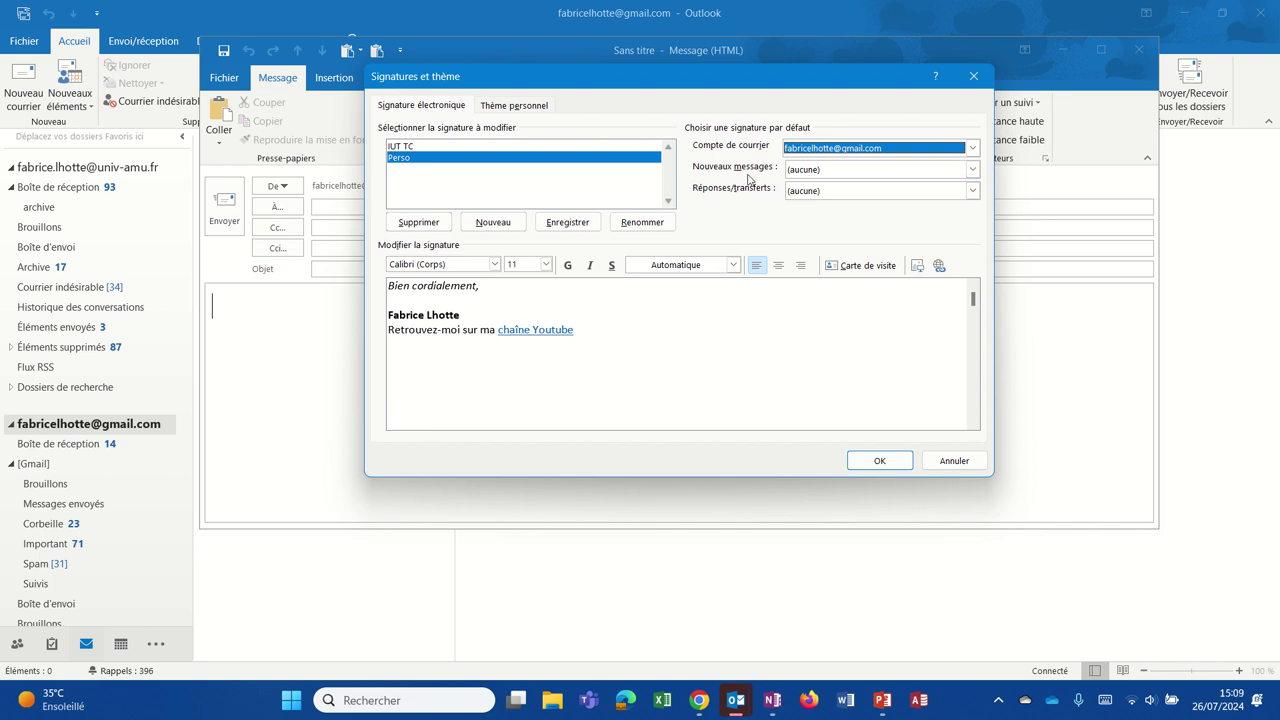
pyautogui.click(973, 170)
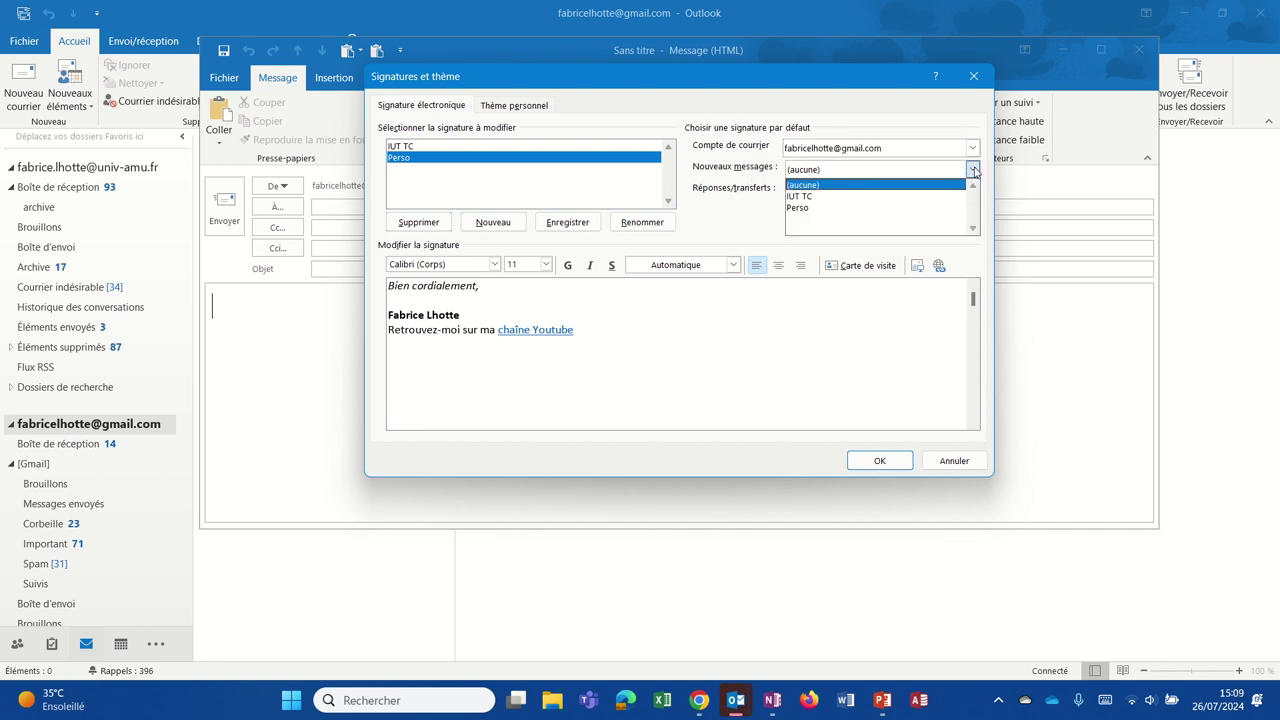
pyautogui.click(912, 209)
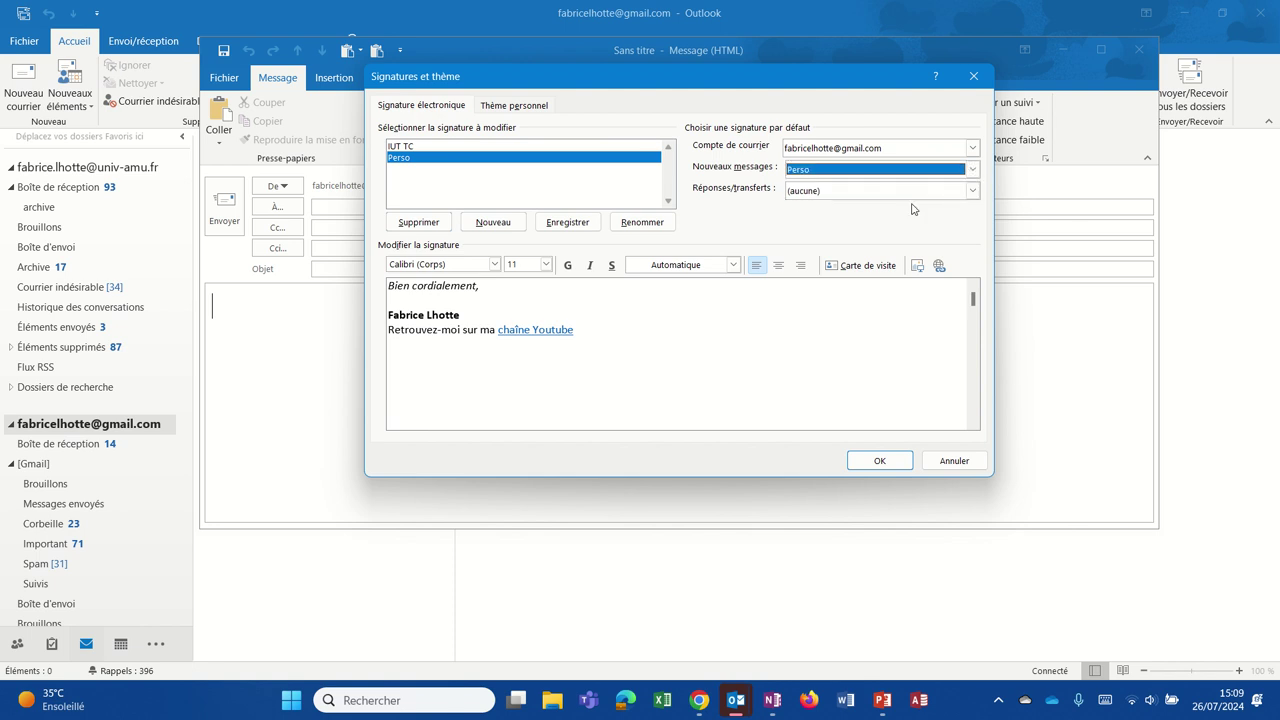
pyautogui.click(869, 467)
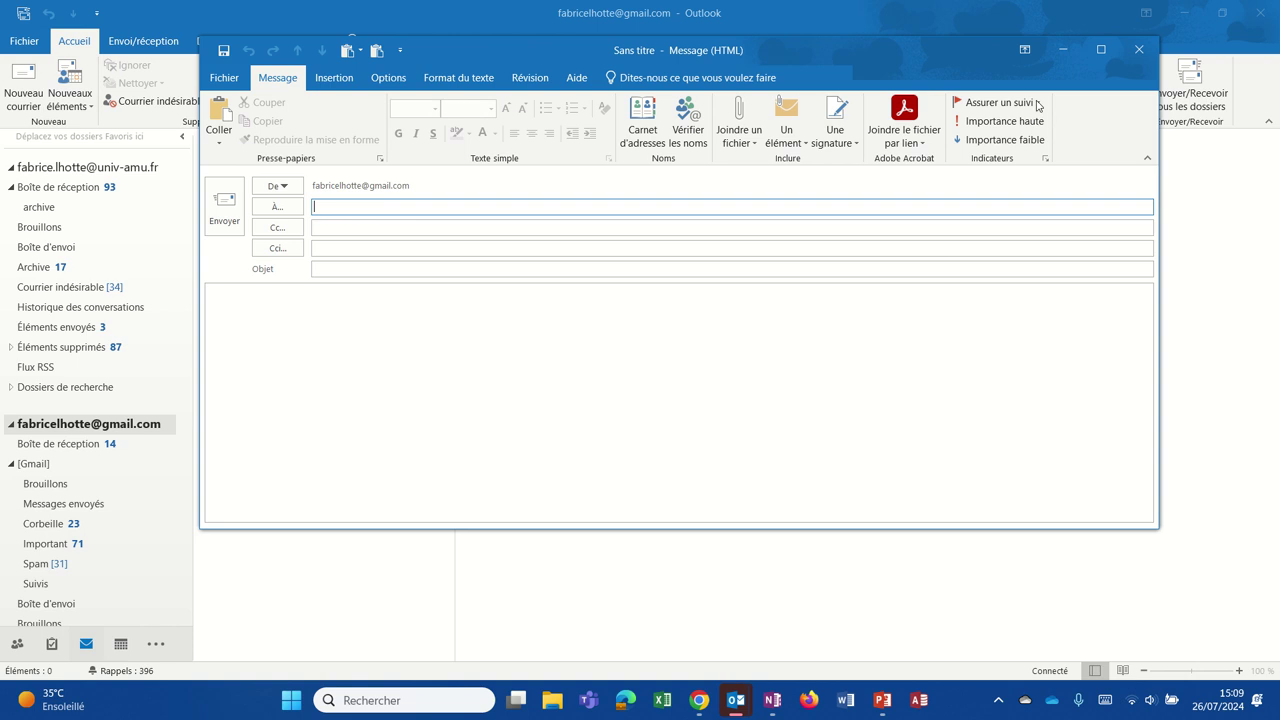
# - Discard the blank draft, check the signature in a new Gmail message, test its "chaîne Youtube" link in the browser, and return to Outlook
pyautogui.click(1138, 49)
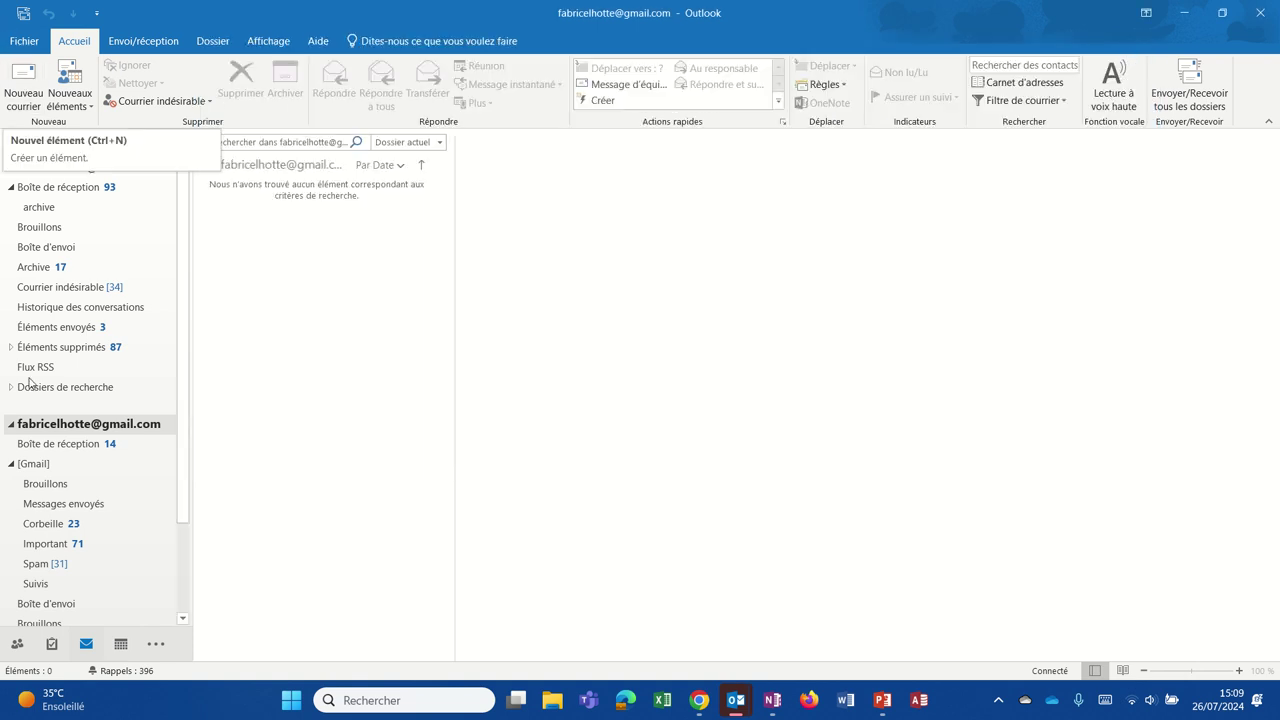
pyautogui.click(30, 80)
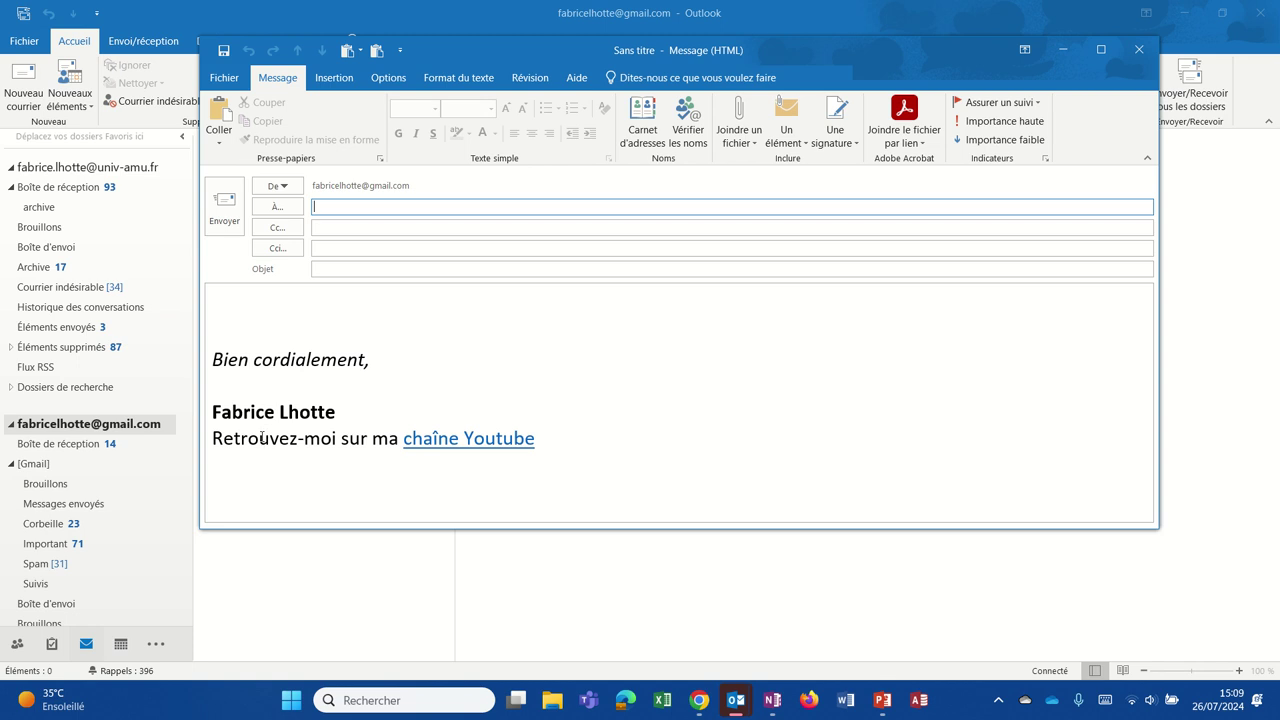
pyautogui.keyDown('ctrl'); pyautogui.click(447, 448); pyautogui.keyUp('ctrl')
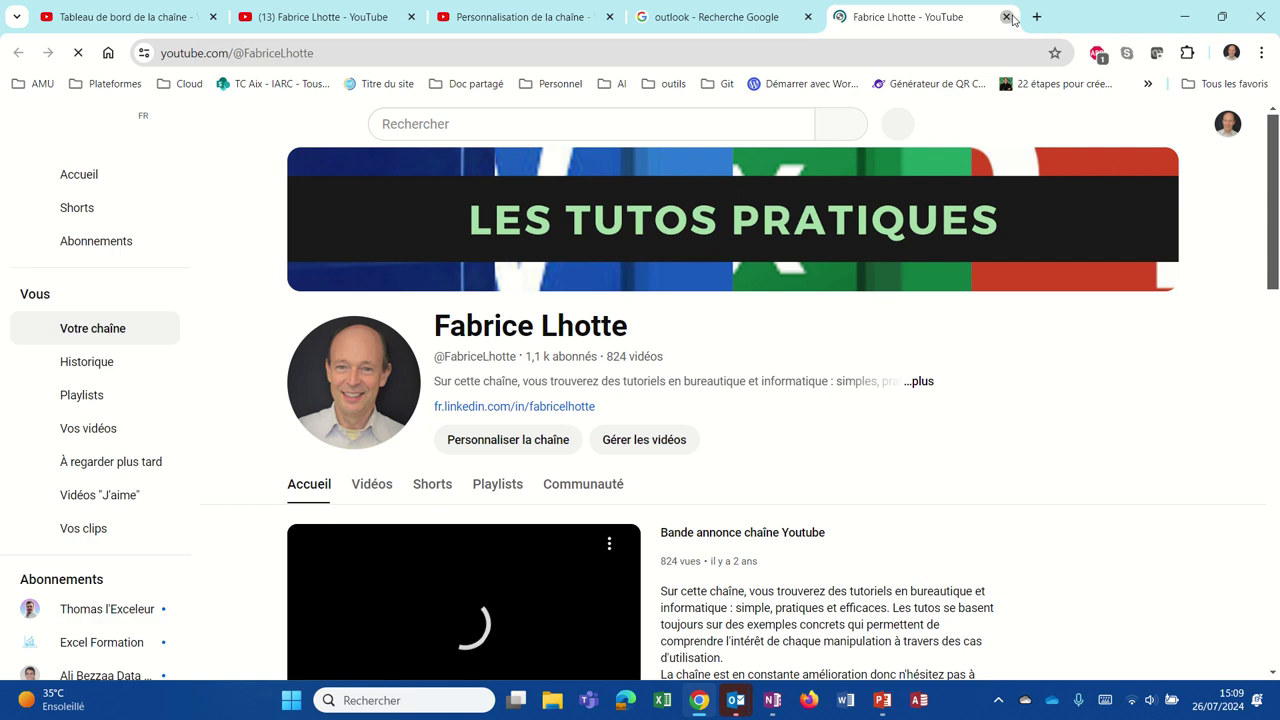
pyautogui.click(1007, 17)
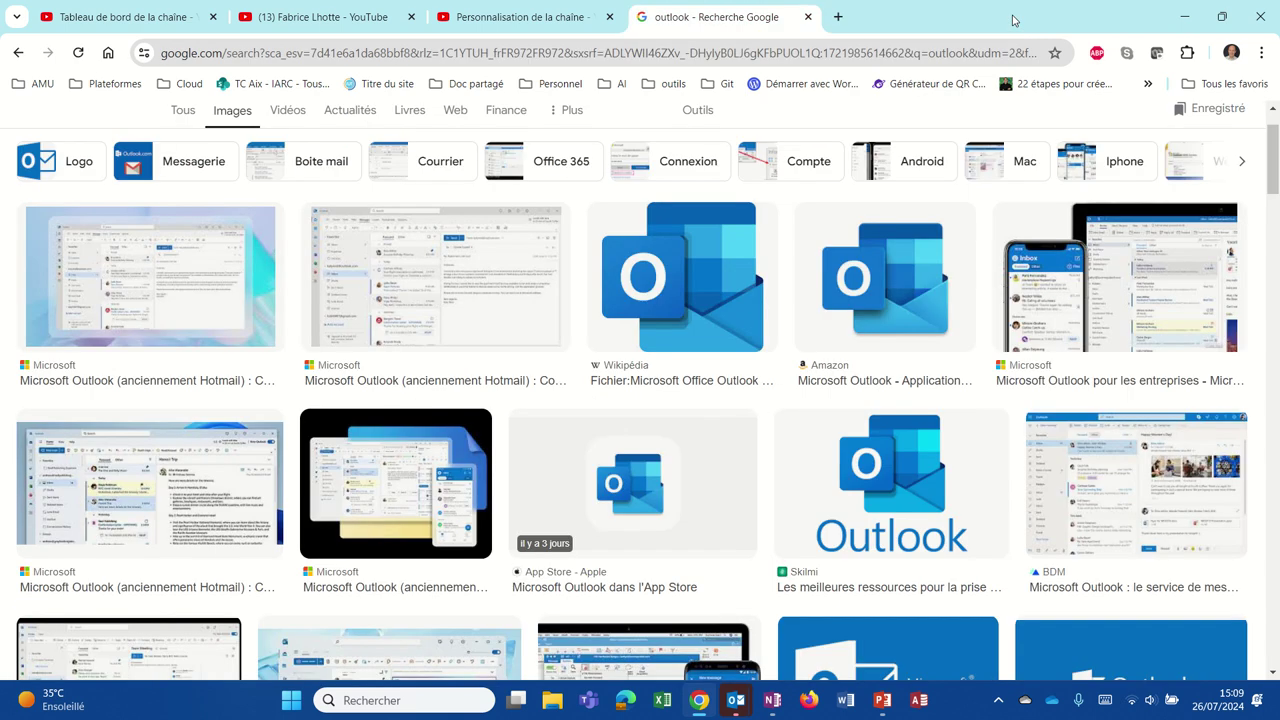
pyautogui.click(1184, 17)
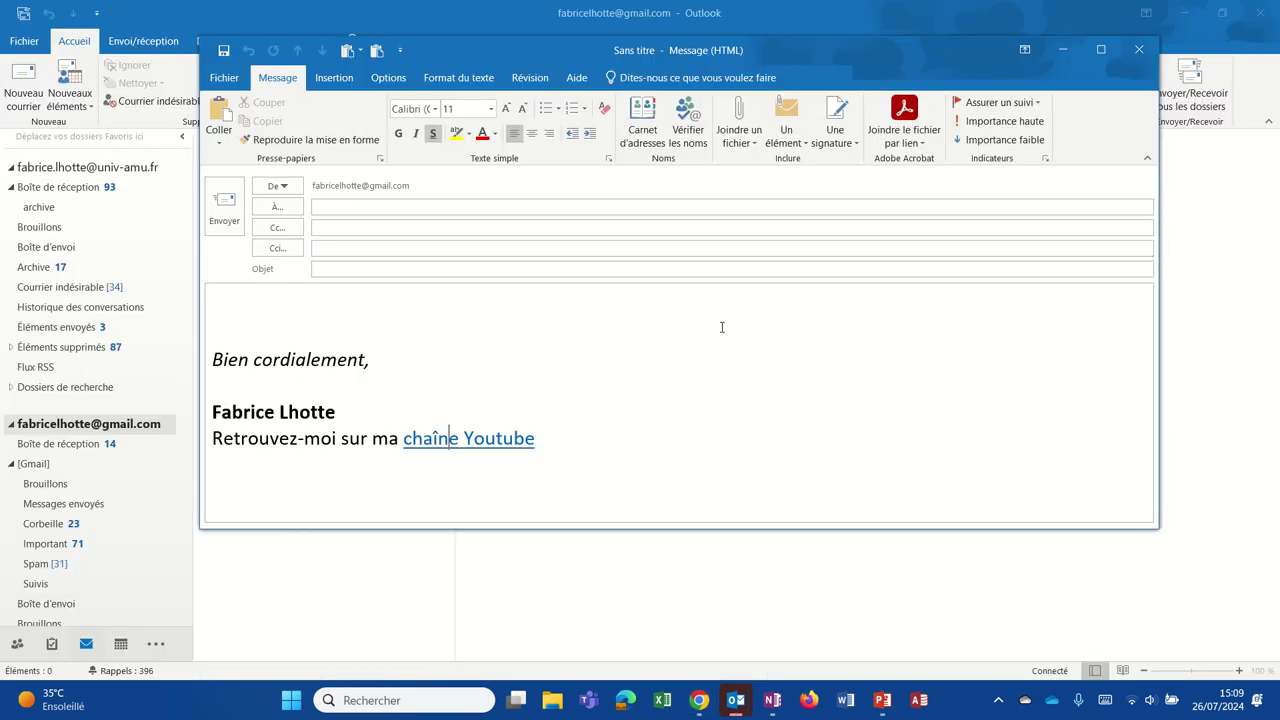